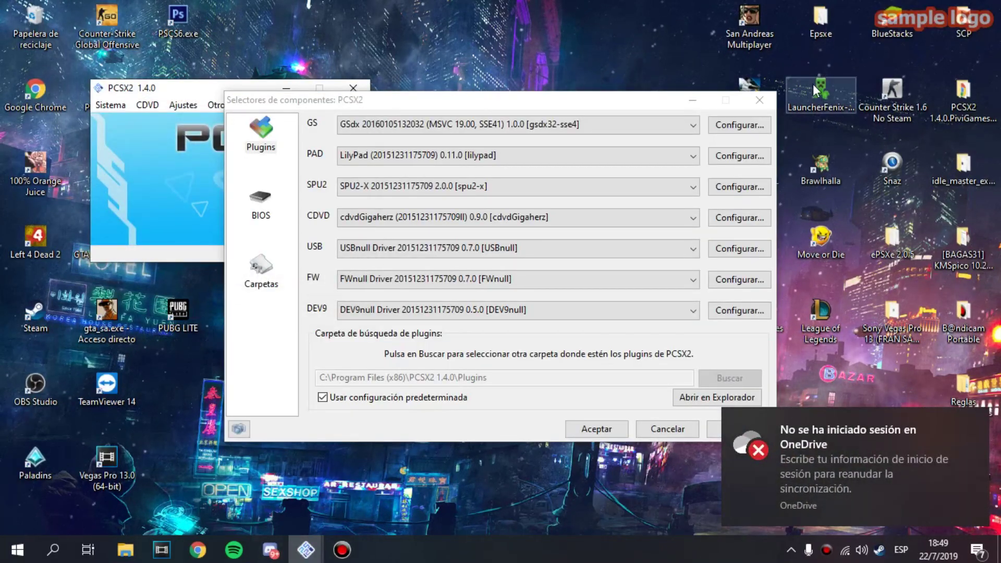
- Close the component selector and reopen the plugin and BIOS selector from the emulator's main window
click(760, 100)
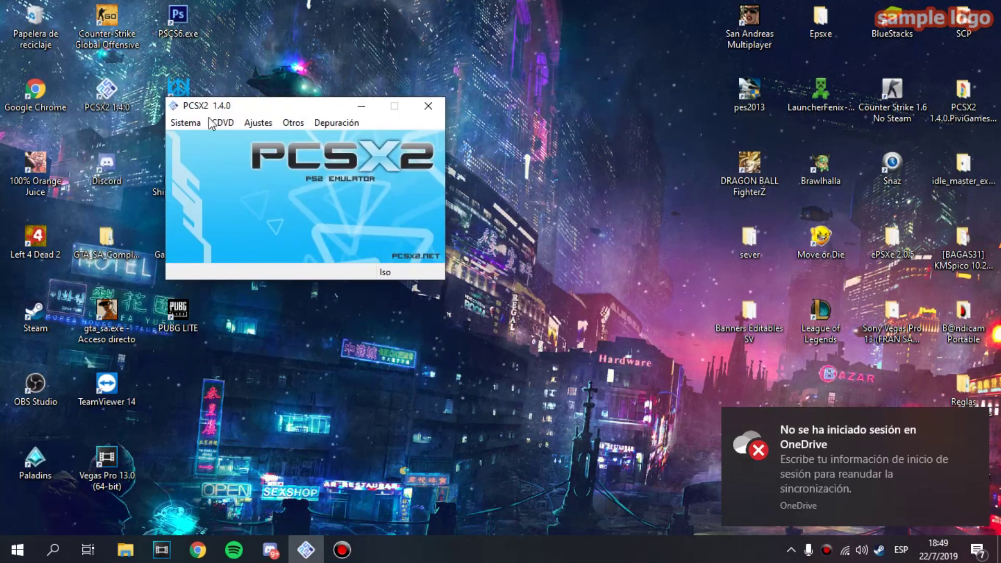
click(256, 124)
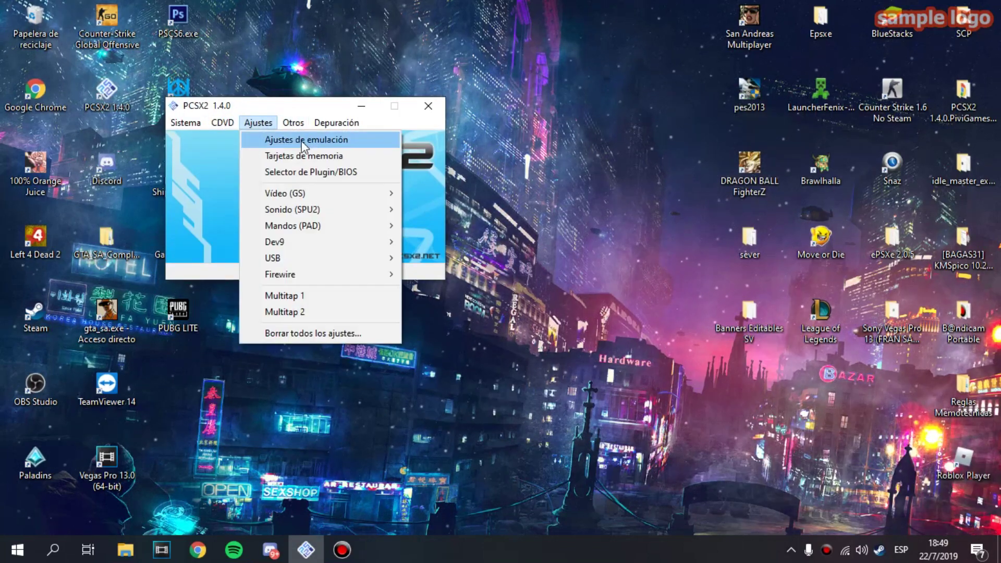
click(334, 172)
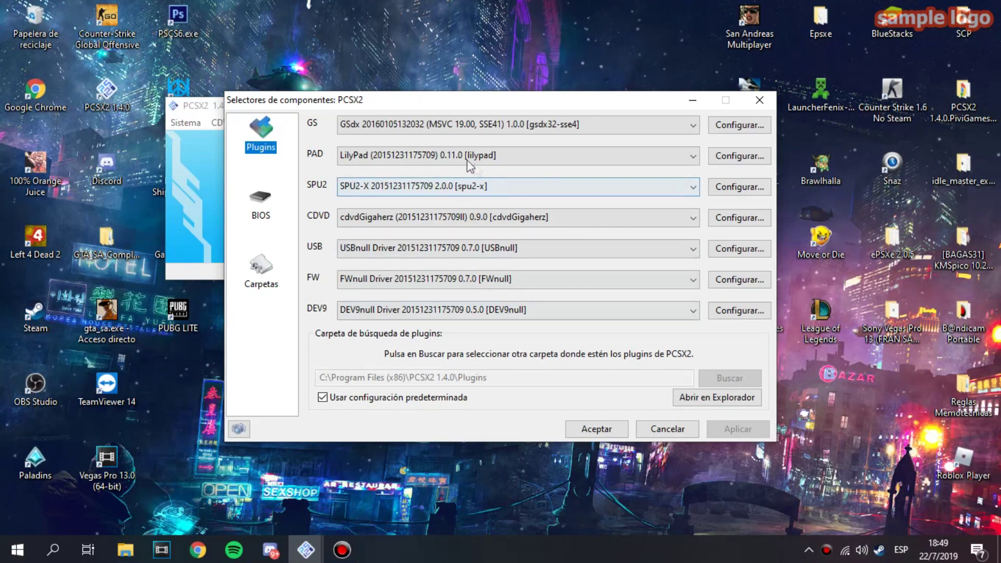
- Switch the GS plugin to the SSE2 build of GSdx and back to the SSE41 build
click(419, 126)
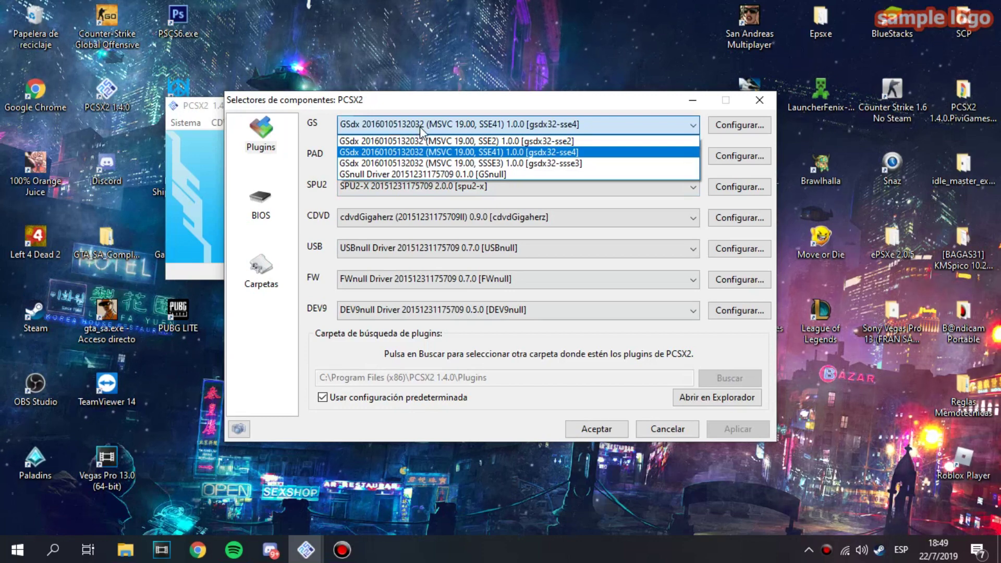
click(471, 141)
click(473, 124)
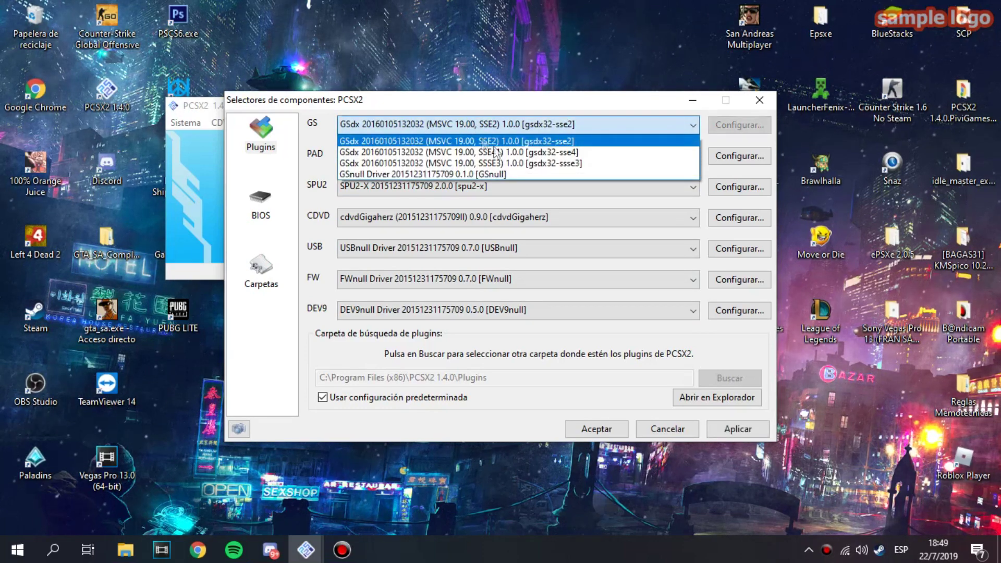
click(525, 152)
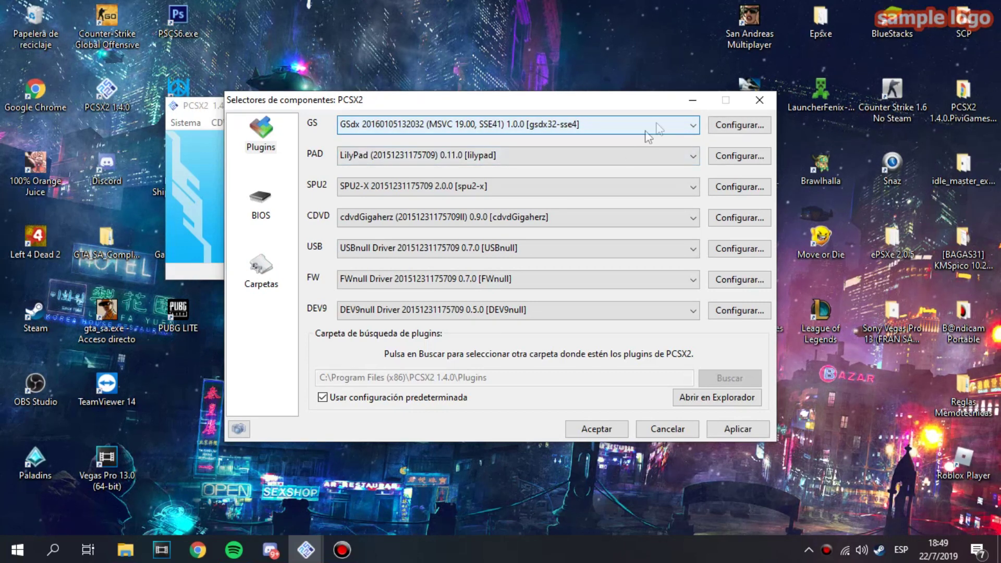
- Switch to File Explorer and examine the computer's system properties for the processor, installed RAM and system type
mouse_move(125, 551)
click(92, 442)
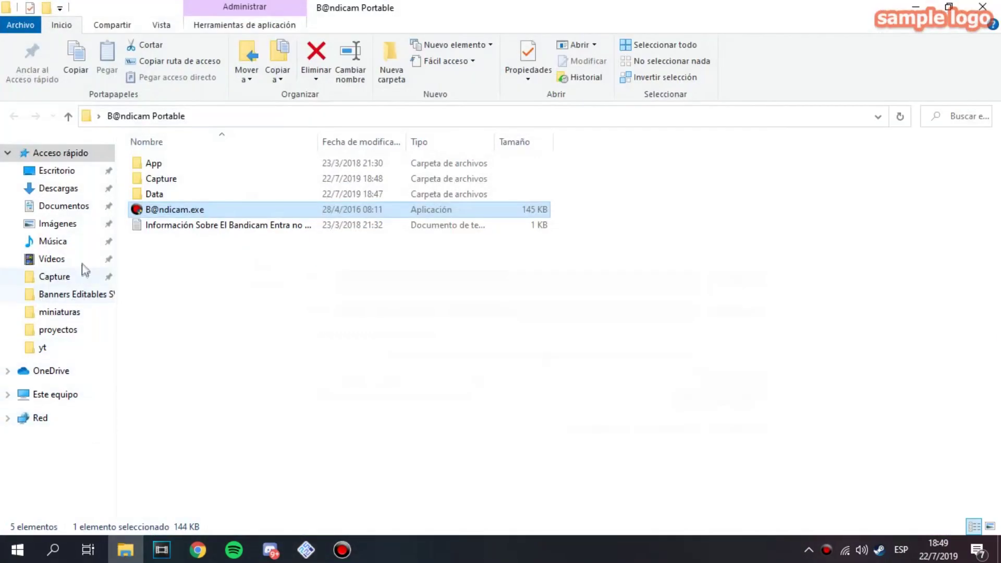
click(48, 398)
right_click(365, 424)
click(423, 412)
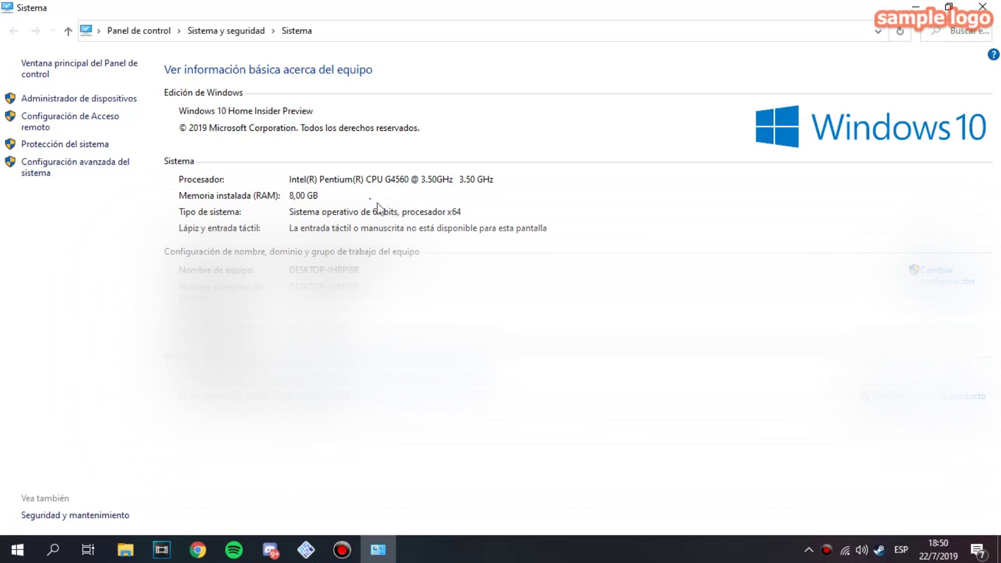
click(983, 6)
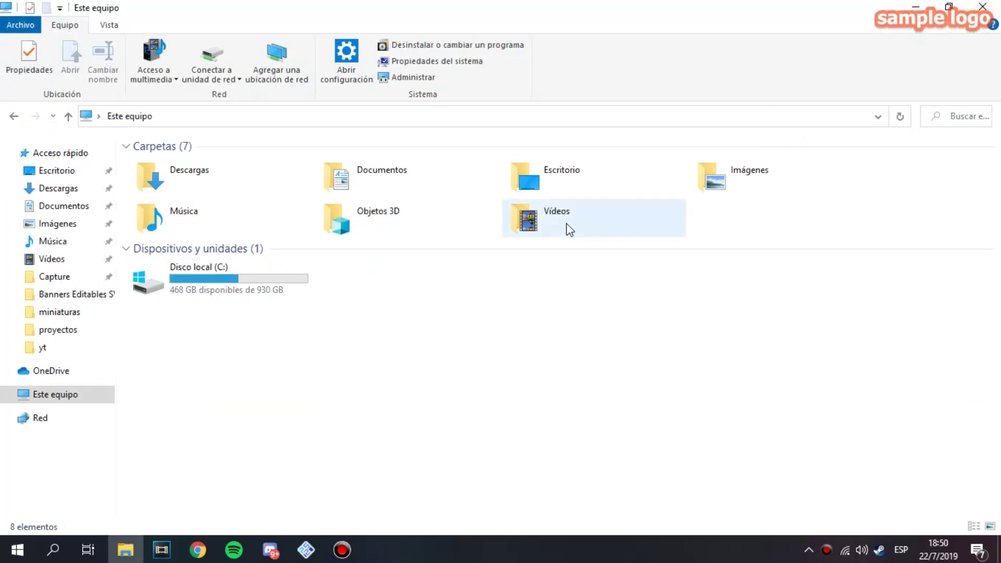
click(919, 7)
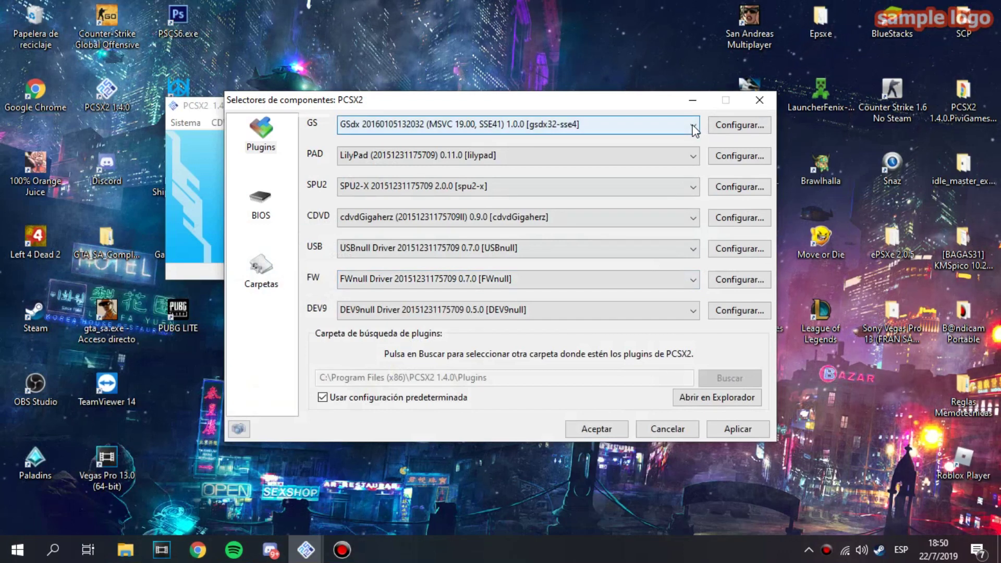
- Try the gsdx32-sse2 plugin for GS once more and return to gsdx32-sse4
click(666, 126)
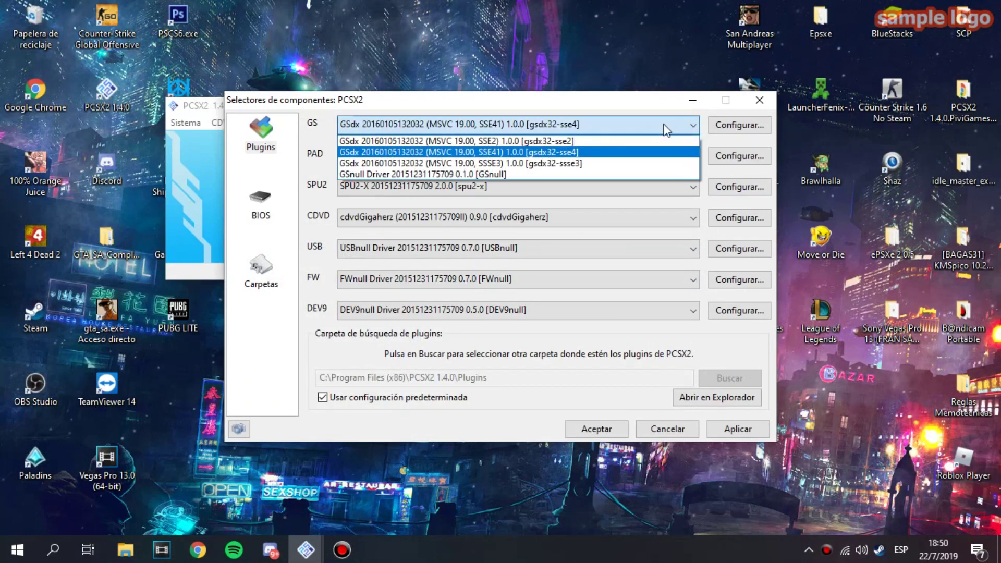
click(619, 141)
click(619, 131)
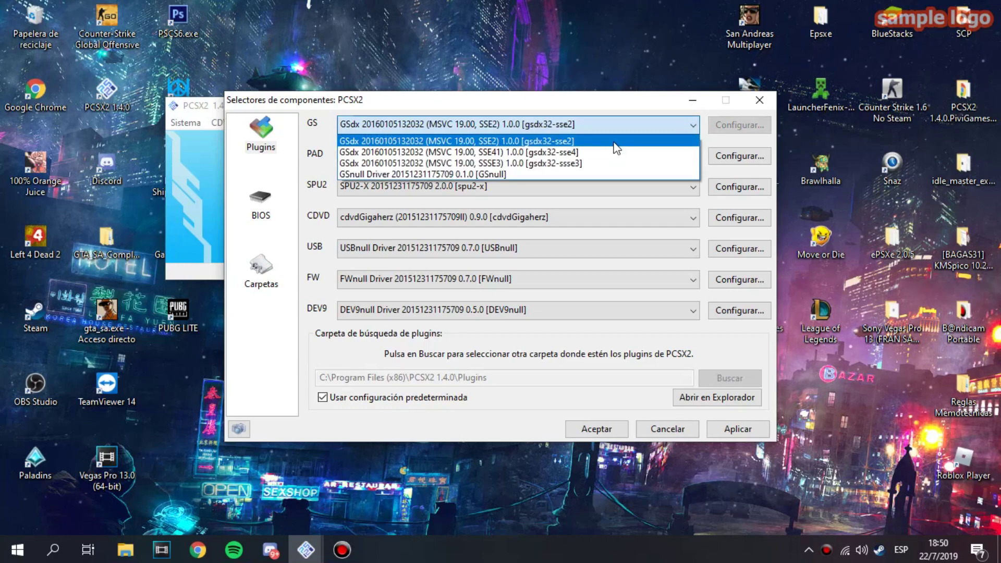
click(682, 129)
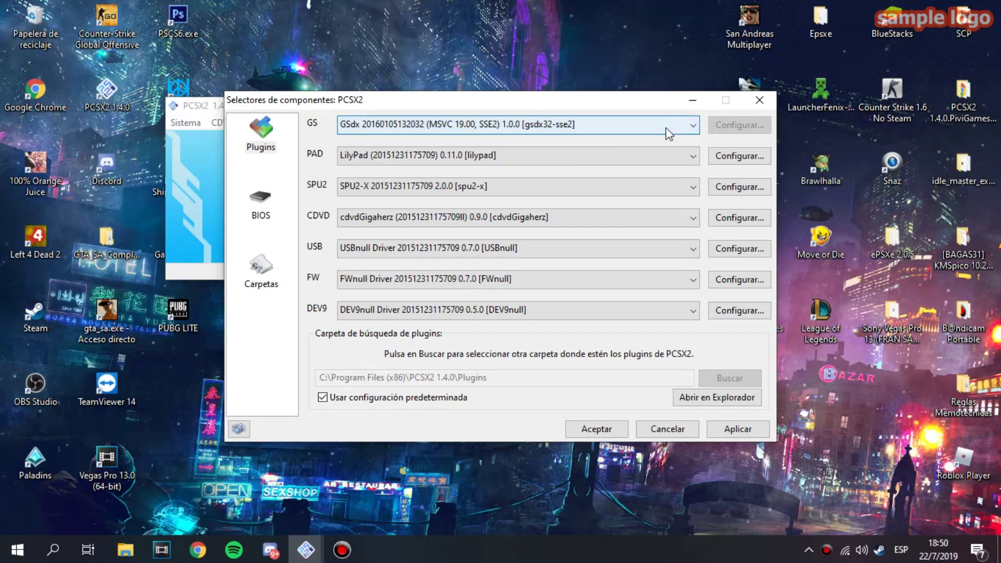
click(665, 125)
click(615, 152)
- Open the GS plugin's configuration and set the adapter to NVIDIA GeForce GTX 1050 Ti
click(715, 125)
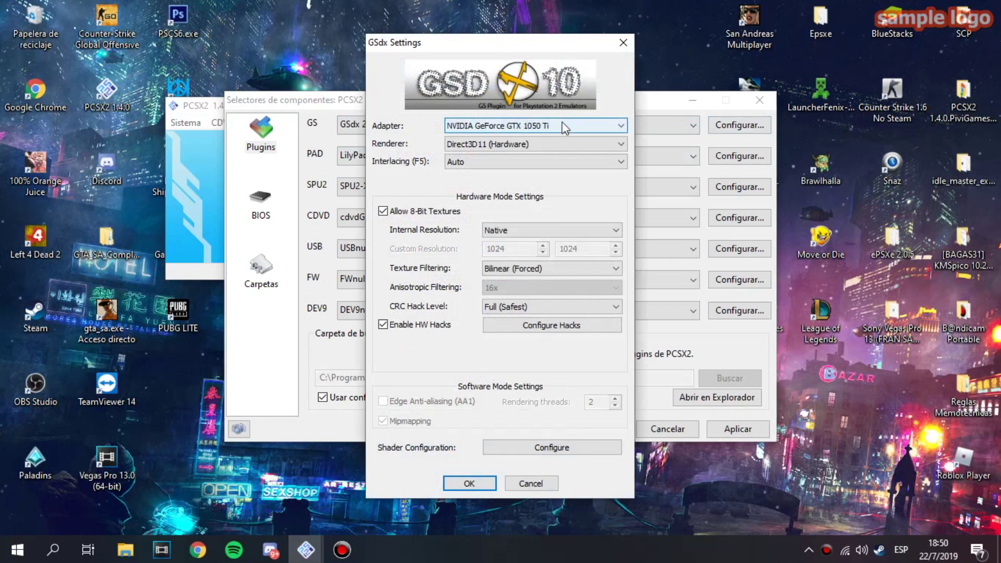
click(565, 127)
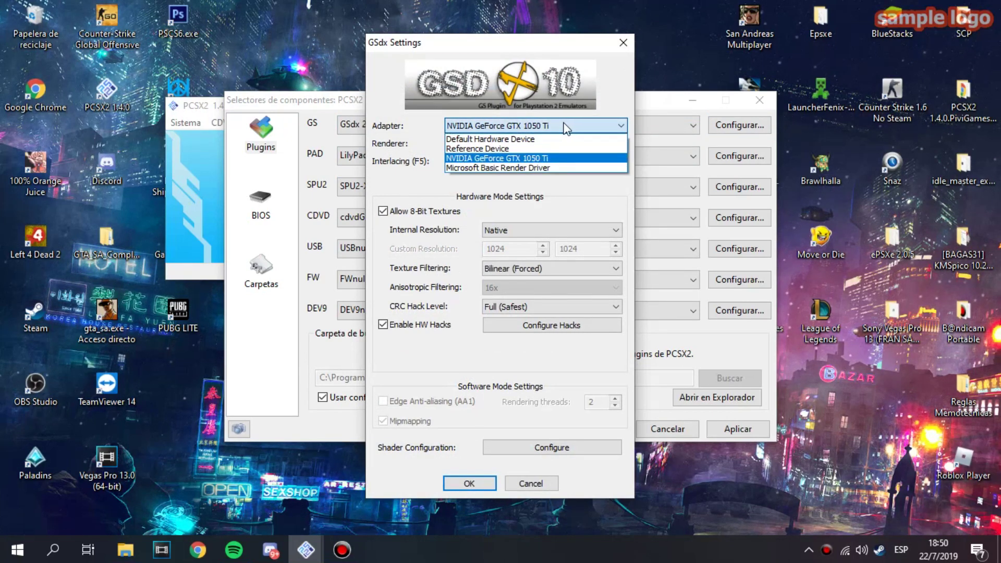
click(564, 140)
click(566, 128)
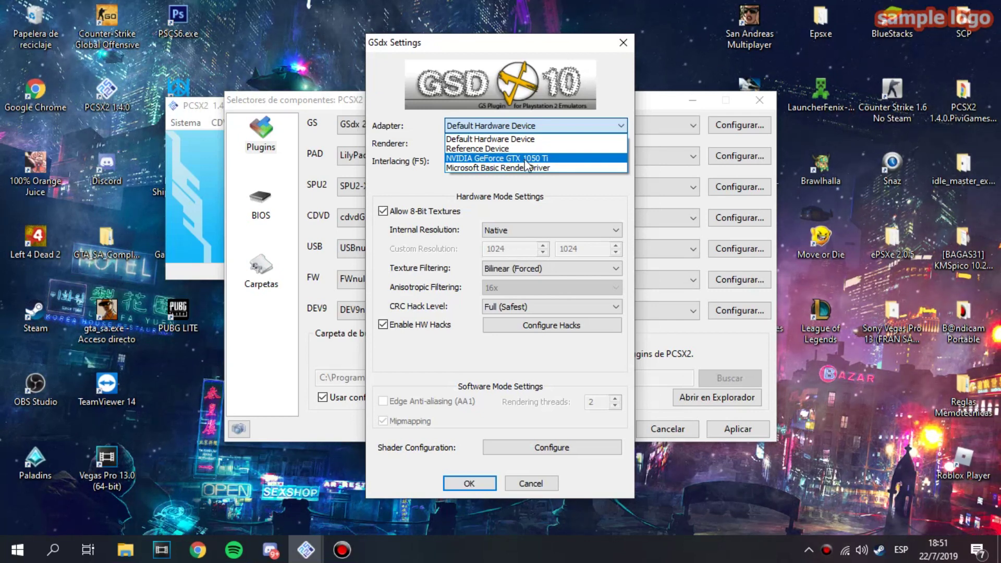
click(525, 160)
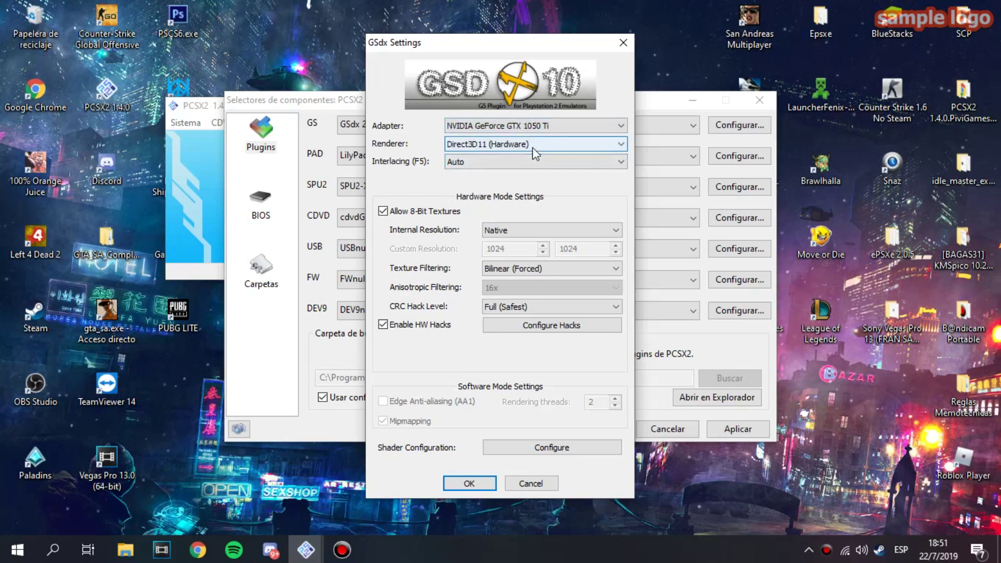
- Switch the renderer to Direct3D9 (Hardware) and back to Direct3D11 (Hardware)
click(534, 148)
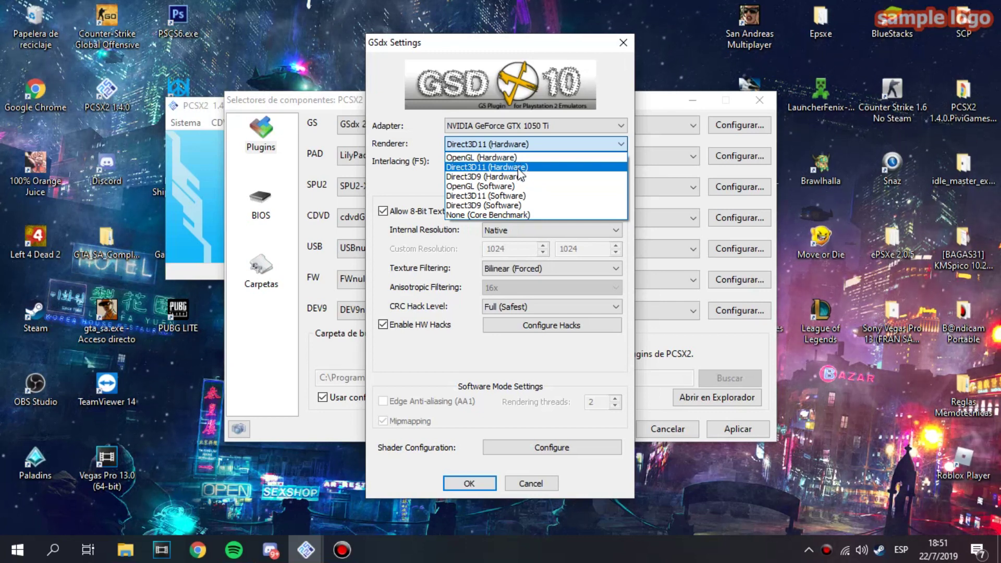
click(524, 148)
click(524, 148)
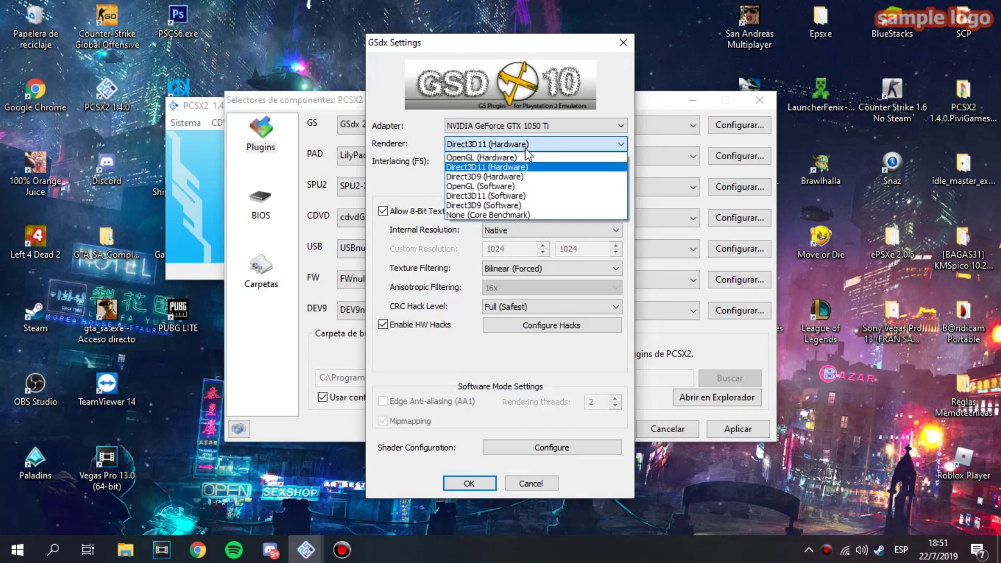
click(526, 176)
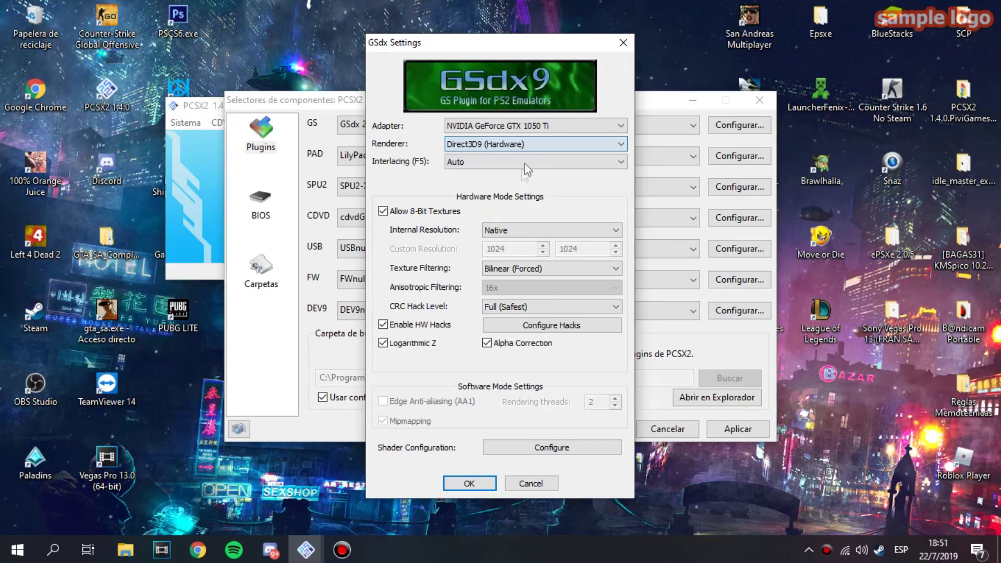
click(534, 146)
click(502, 166)
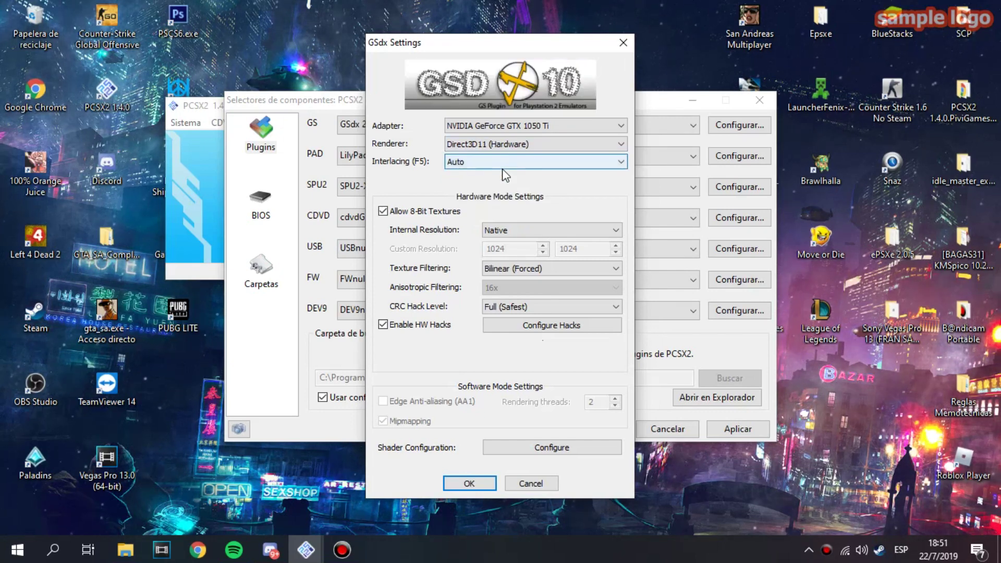
click(506, 146)
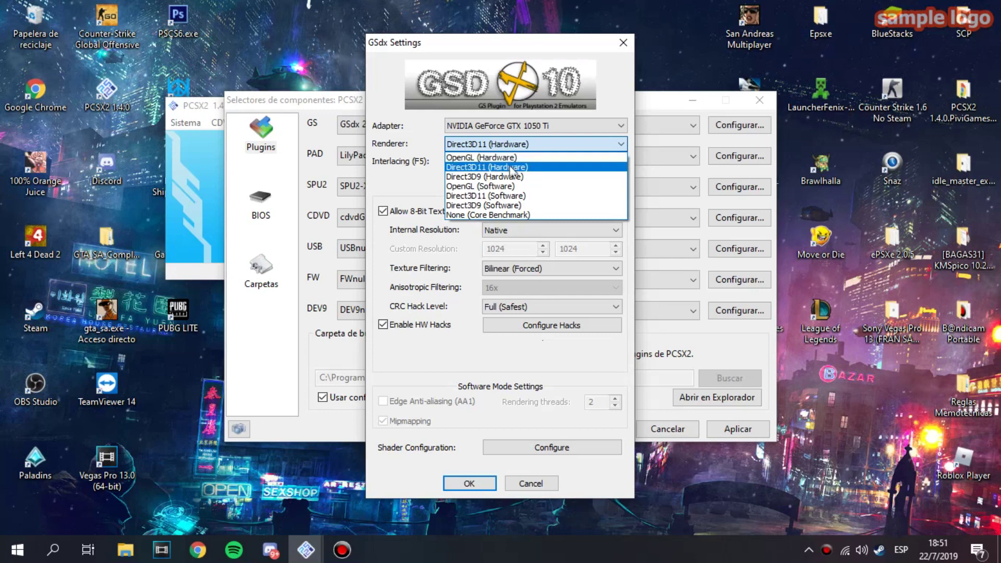
click(513, 168)
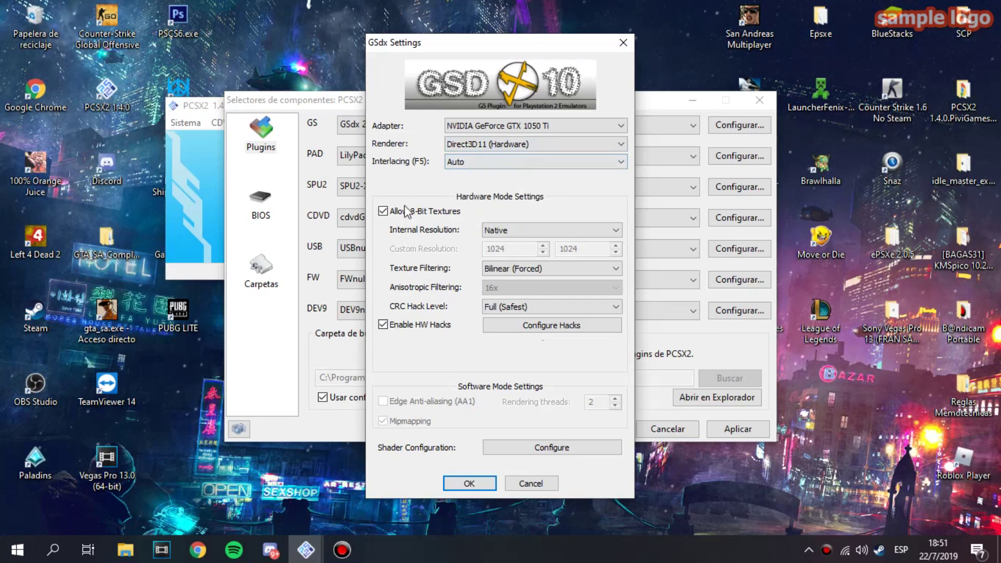
- Read the explanation of Allow 8-Bit Textures, disable the option and enable it again
mouse_move(406, 214)
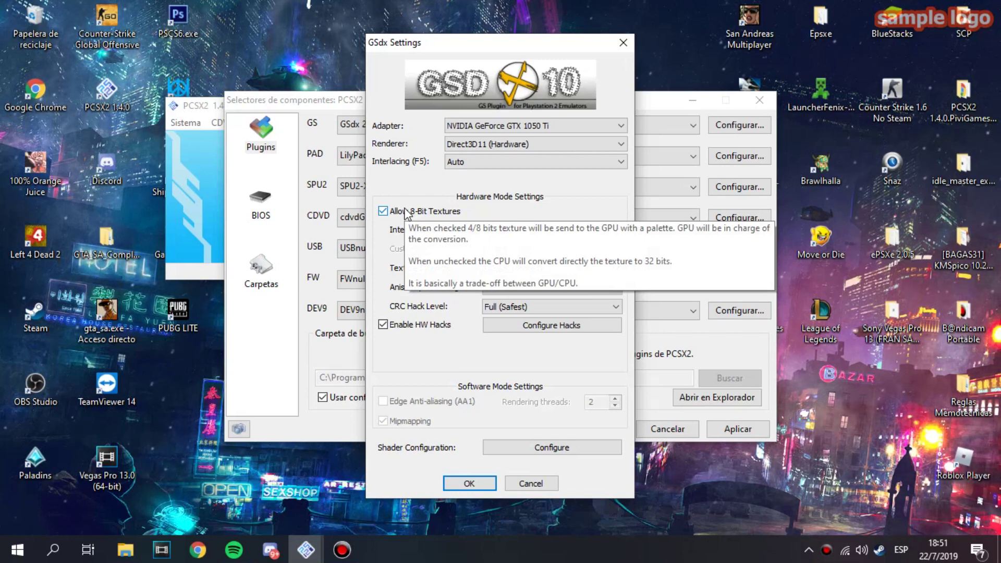
click(406, 212)
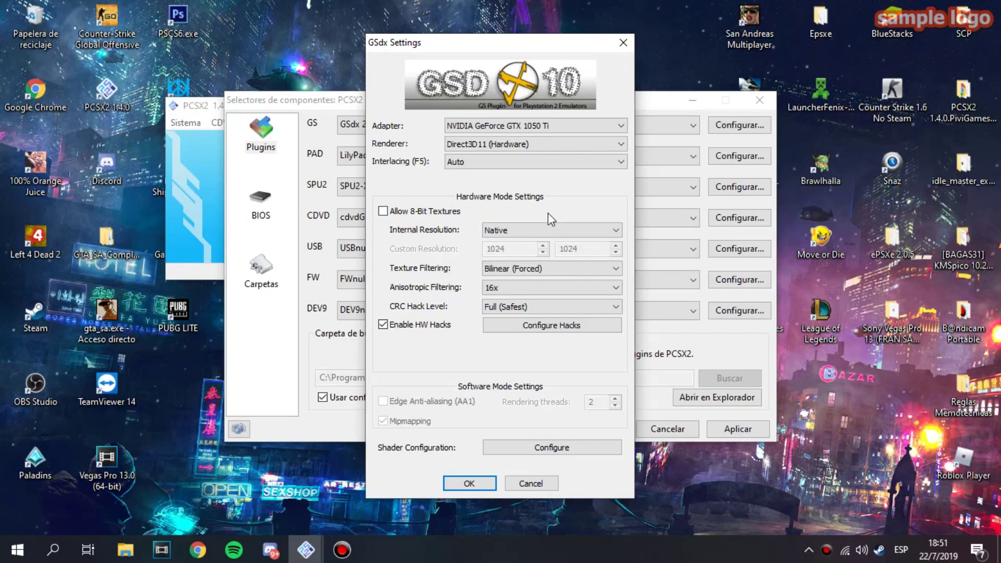
click(413, 212)
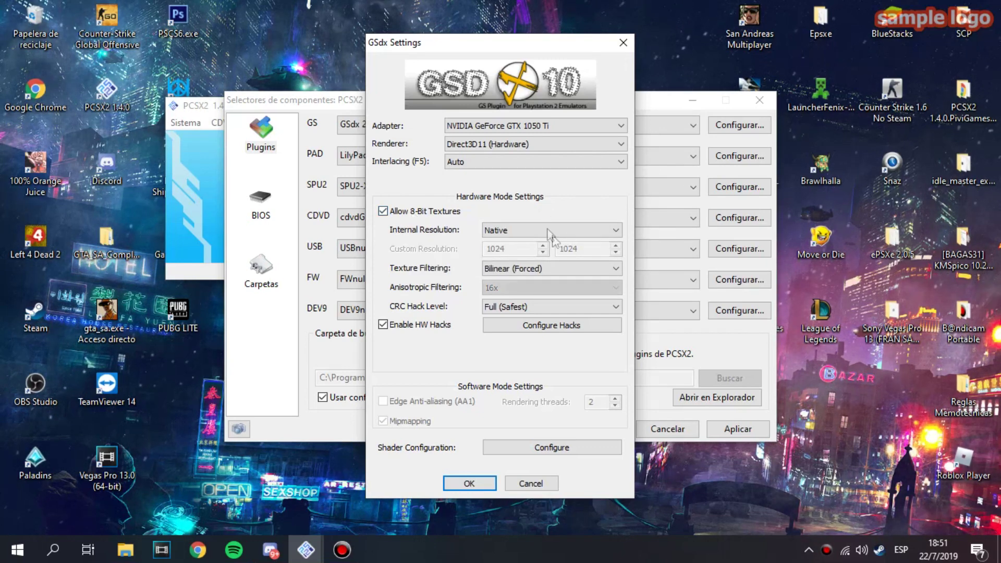
- Set the internal resolution to Native and accept the GSdx settings
click(552, 230)
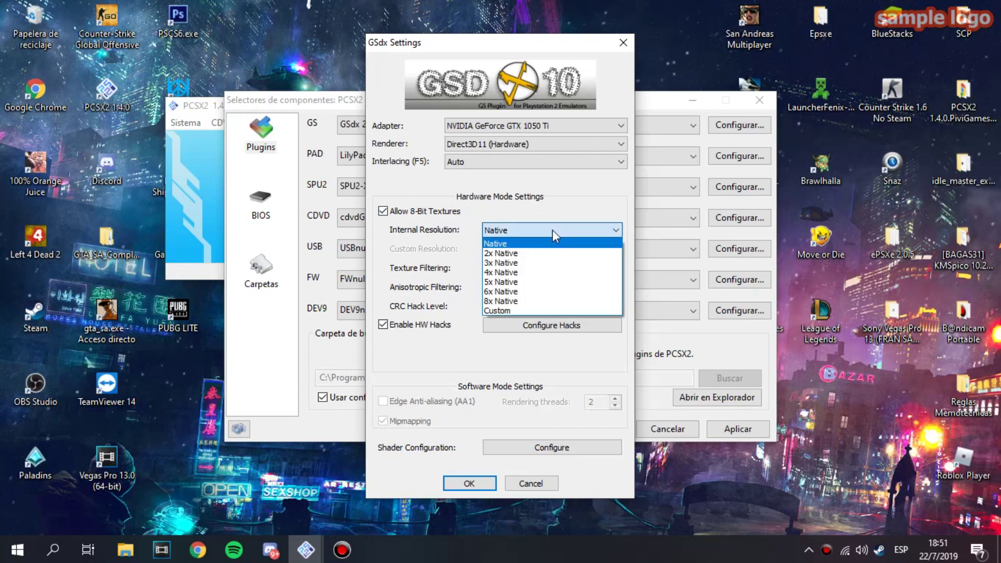
click(506, 245)
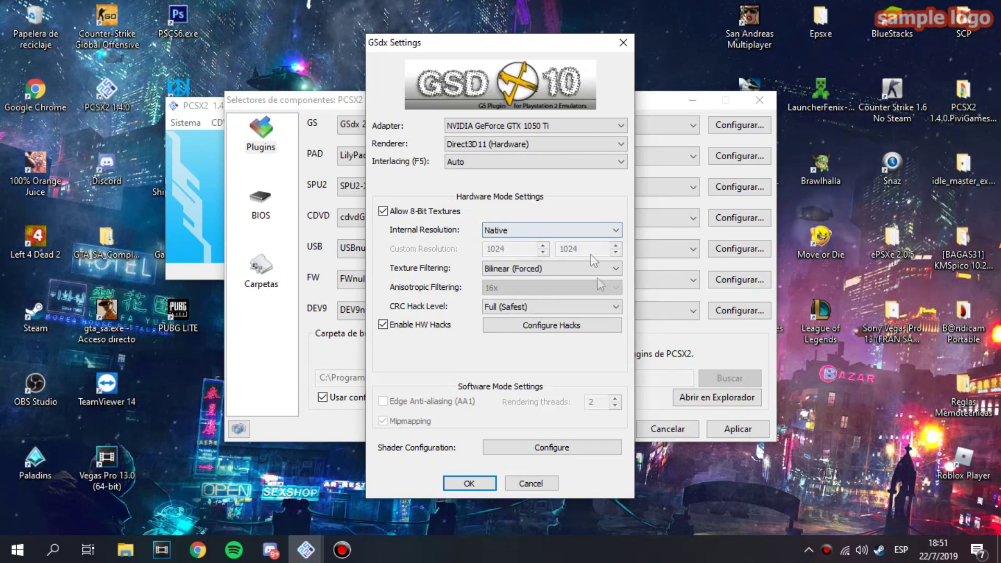
click(462, 484)
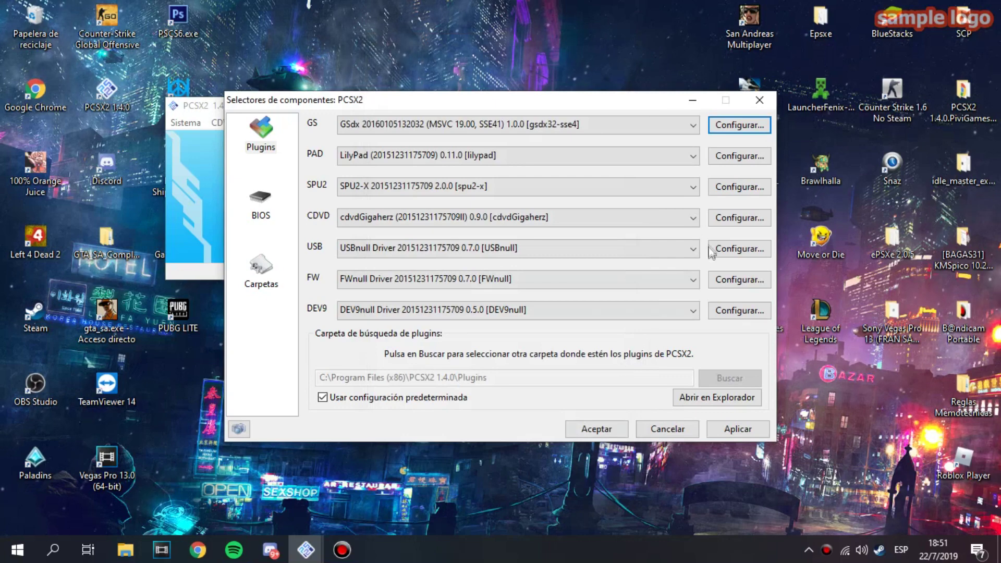
- Review the general settings of the LilyPad controller plugin and close them
click(740, 156)
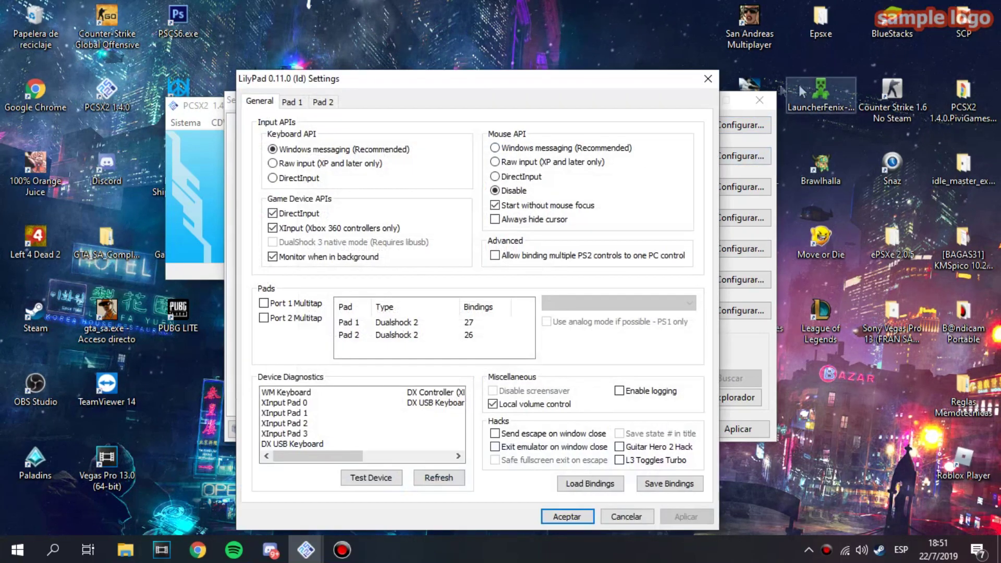
click(708, 79)
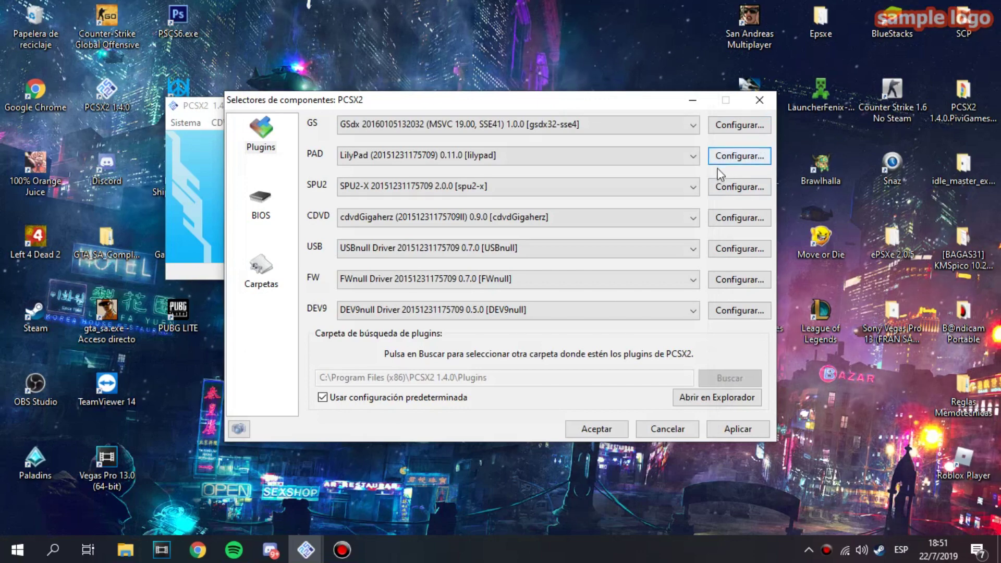
- In SPU2-X's advanced Soundtouch configuration, lower Sequence Length to 20, Seekwindow Size to 10 and Overlap to 5, and reset them to defaults
click(739, 187)
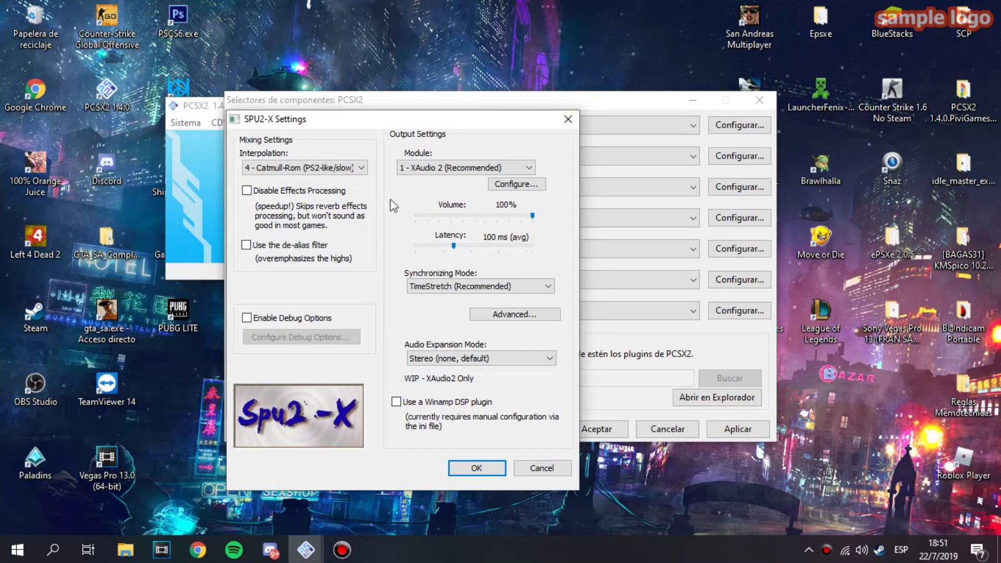
click(536, 315)
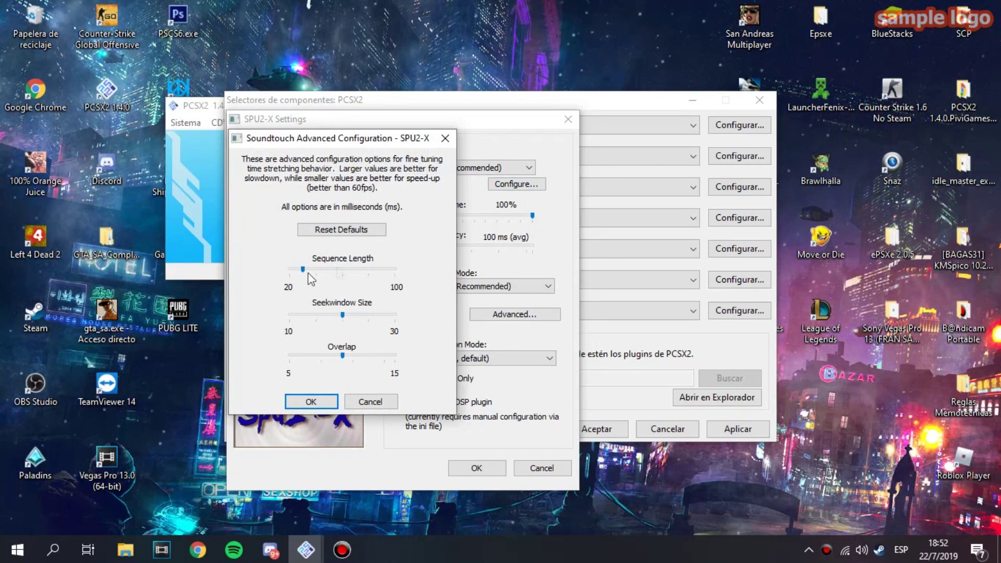
drag(304, 270, 289, 272)
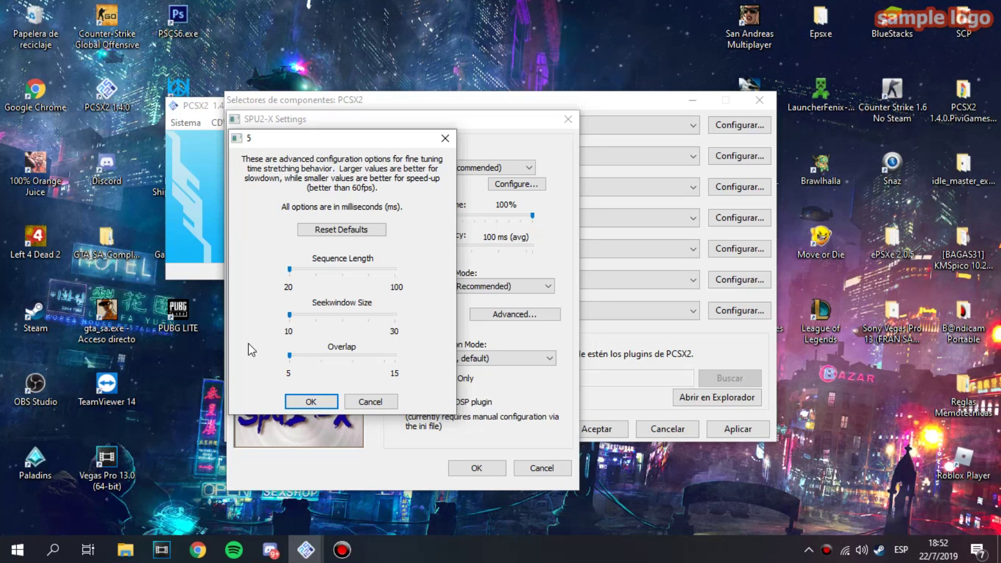
click(354, 234)
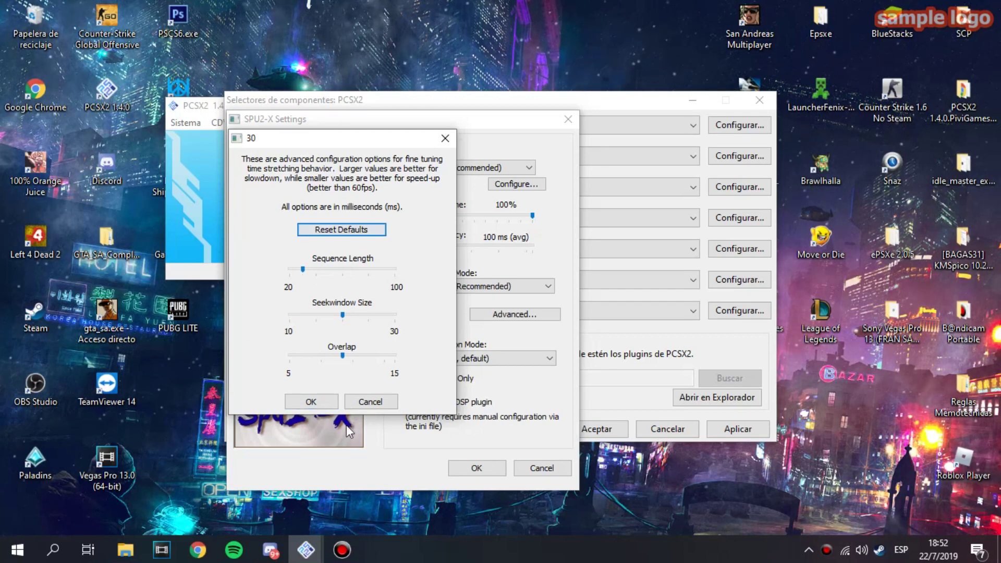
- Accept the advanced Soundtouch options and the SPU2-X sound plugin settings
click(312, 402)
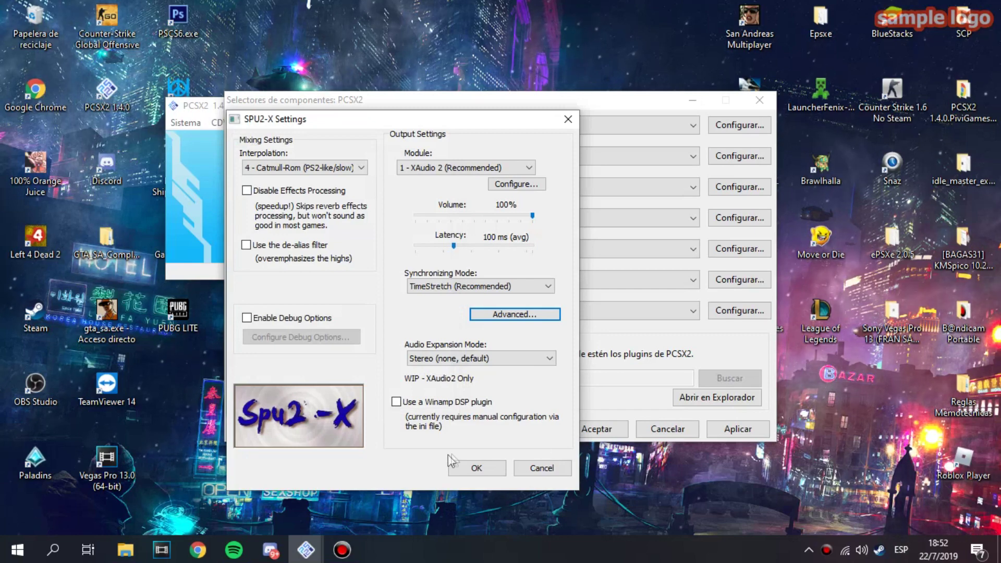
click(475, 468)
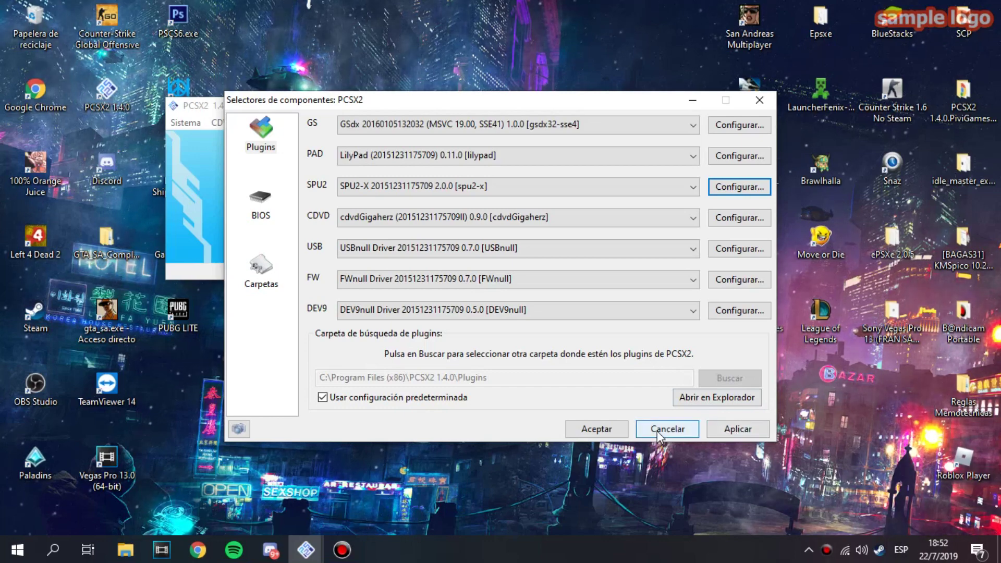
- Review the Pad 1 bindings of the LilyPad controller plugin, close them, and apply and accept the plugin configuration
click(759, 157)
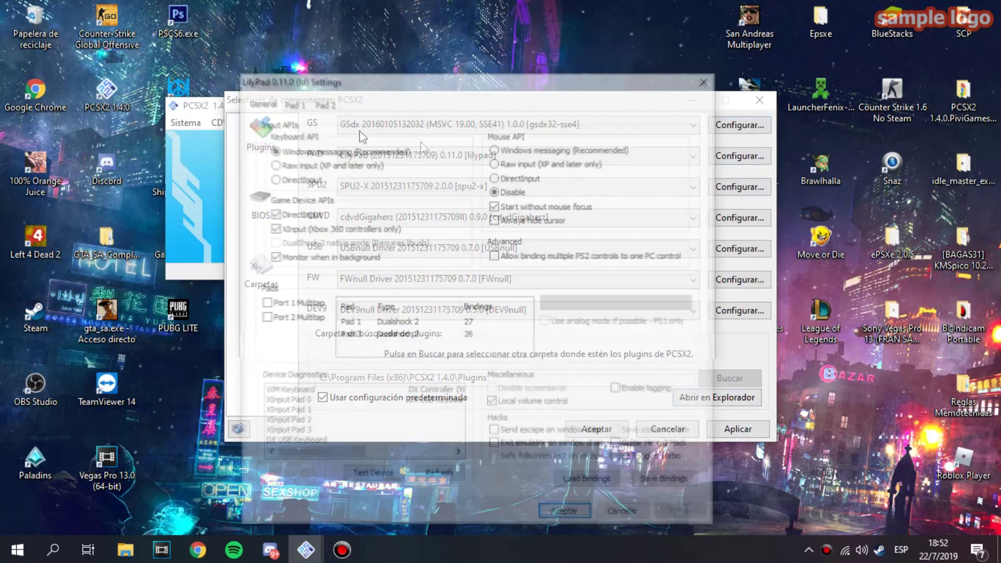
click(293, 102)
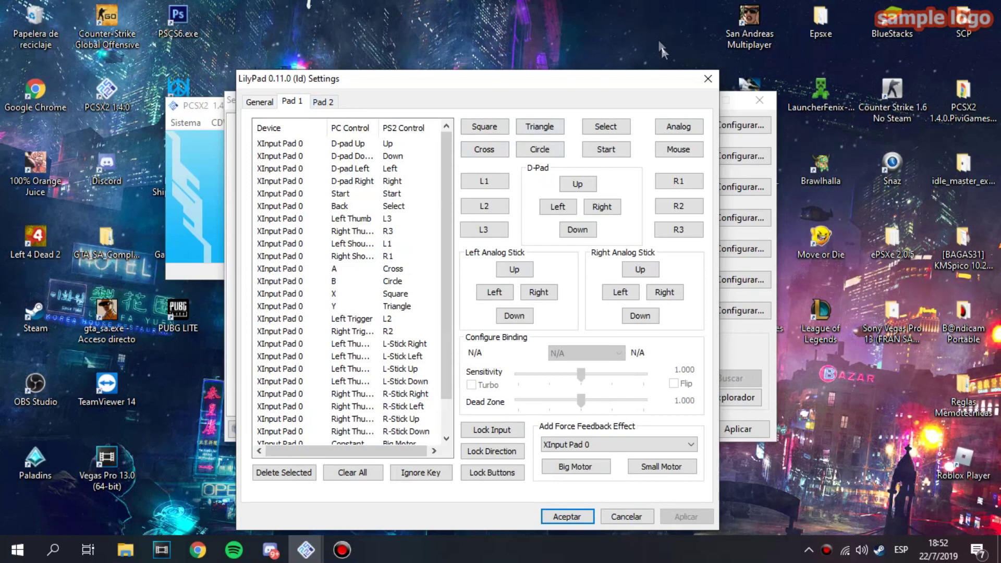
click(709, 80)
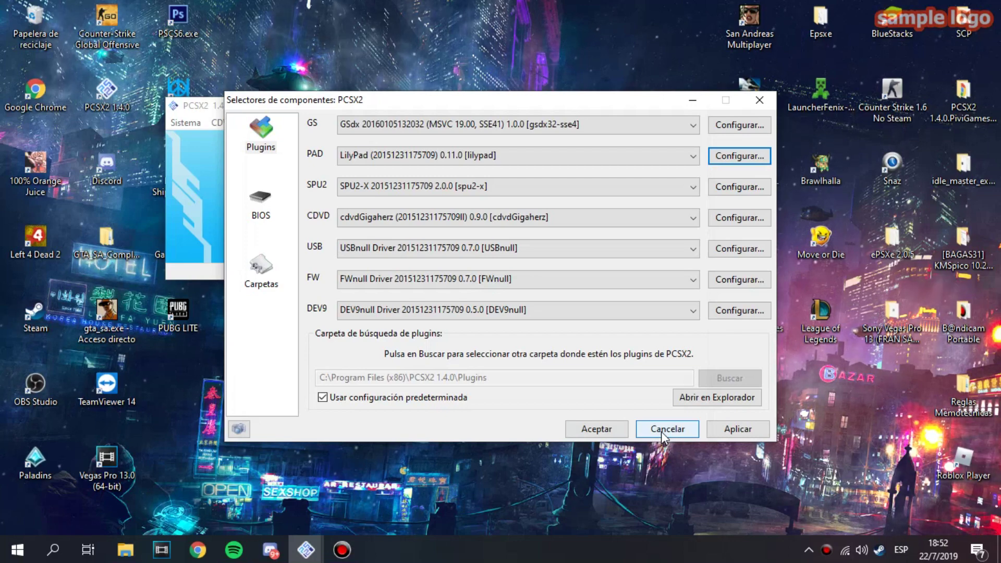
click(746, 432)
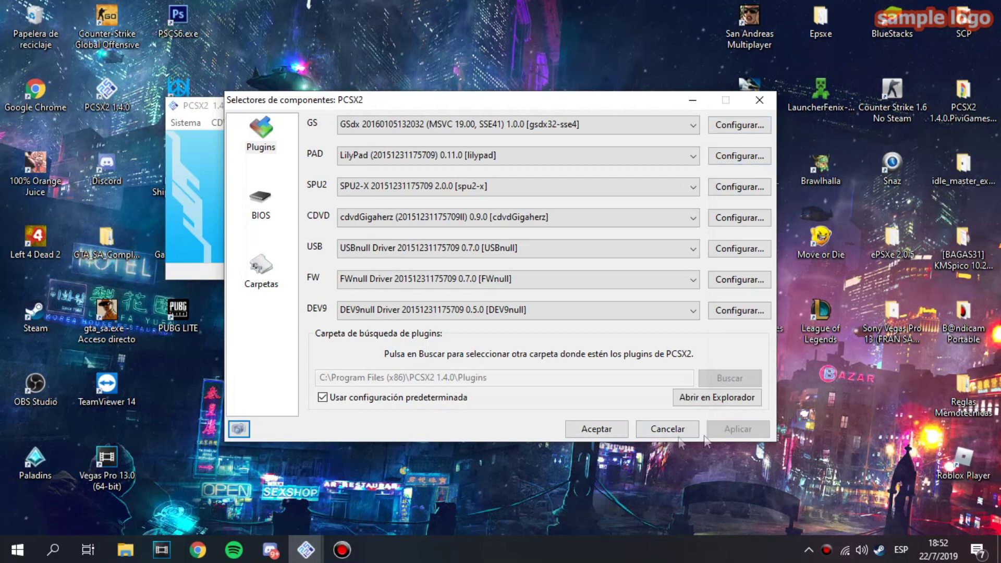
click(606, 433)
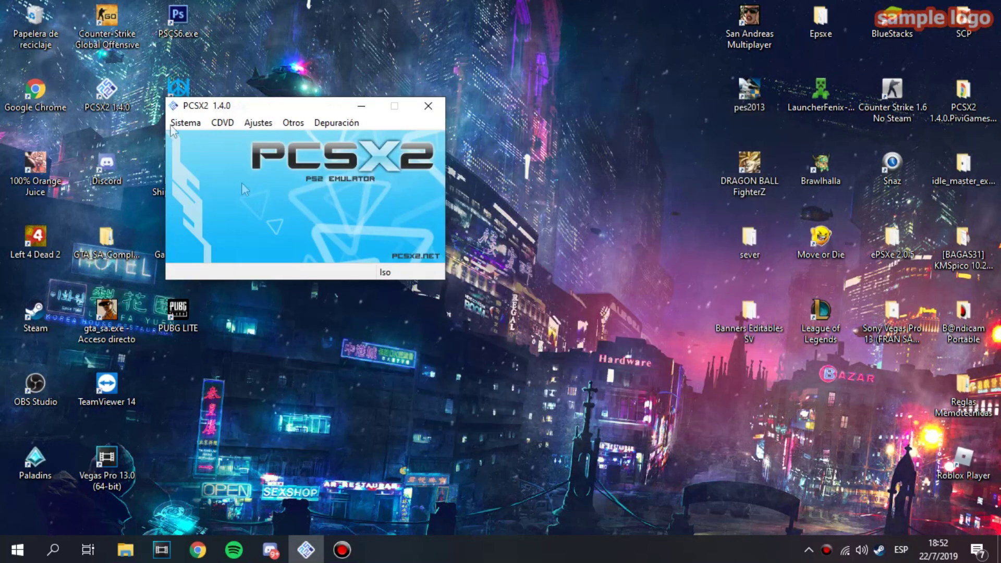
click(185, 123)
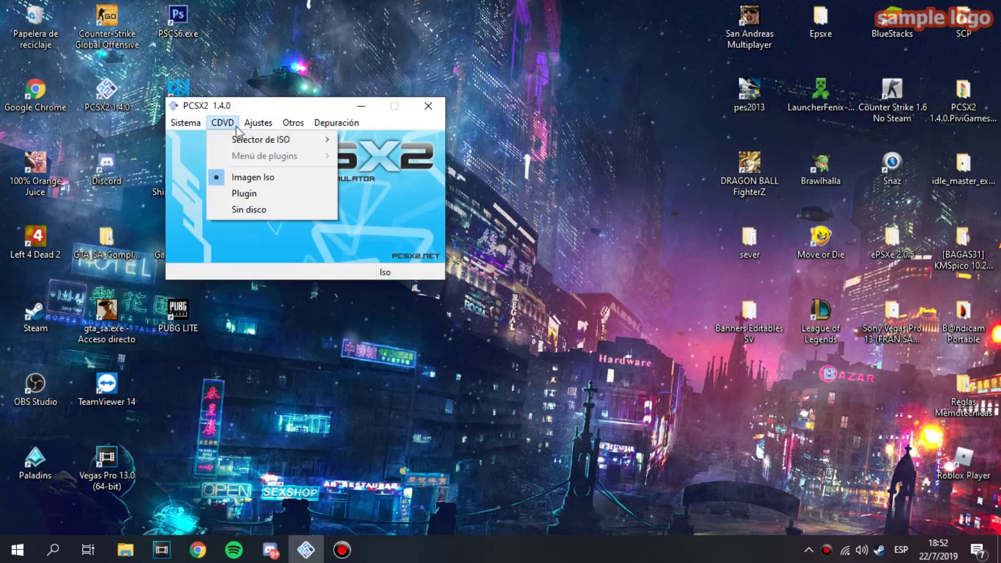
mouse_move(186, 122)
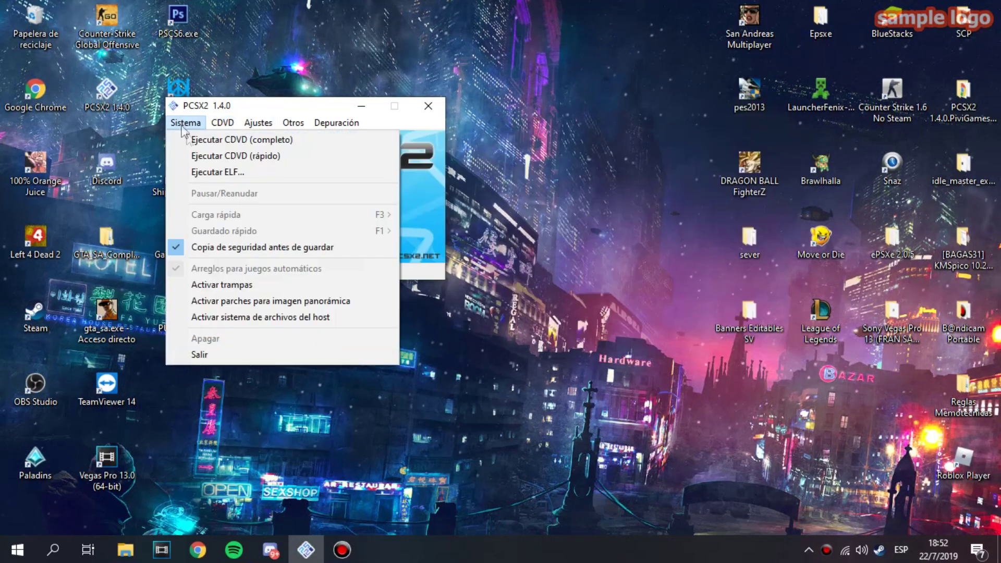
click(416, 186)
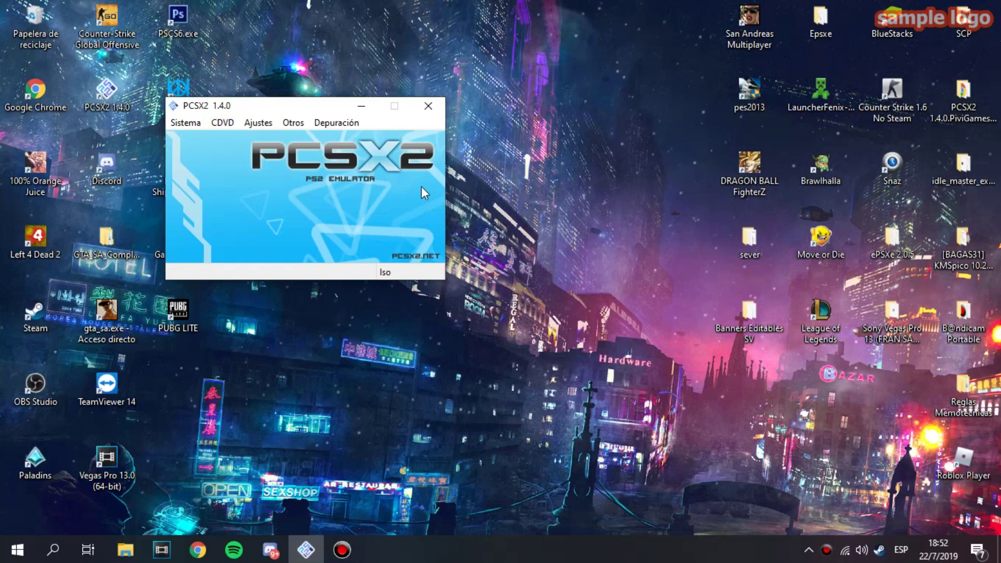